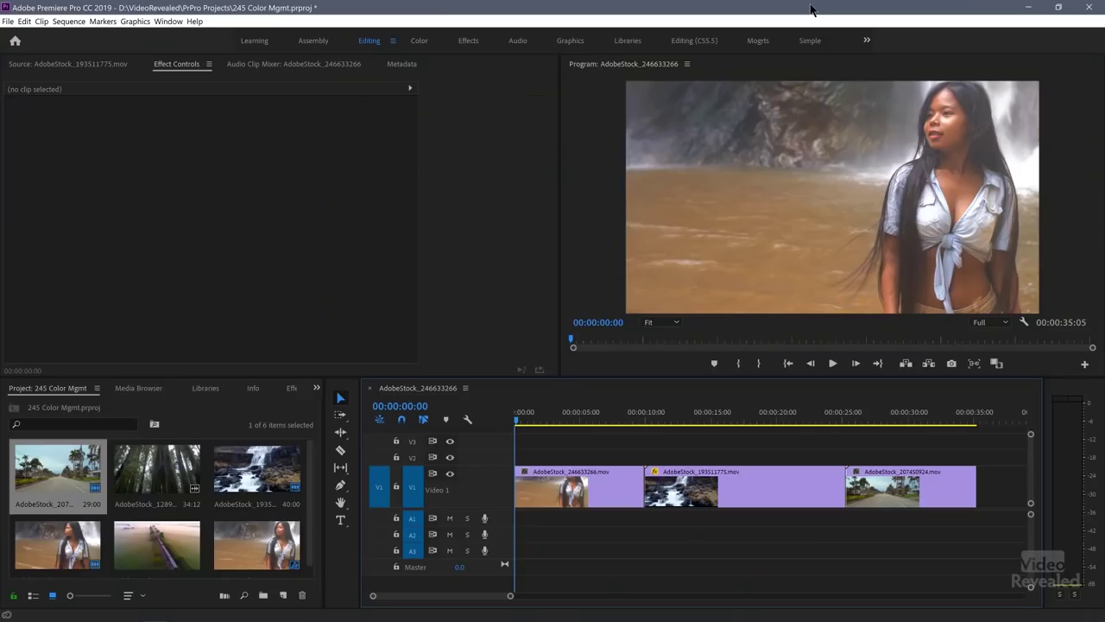
Step: Search Start for 'colo' and open the Windows Color Management control panel
key("super")
type("colo")
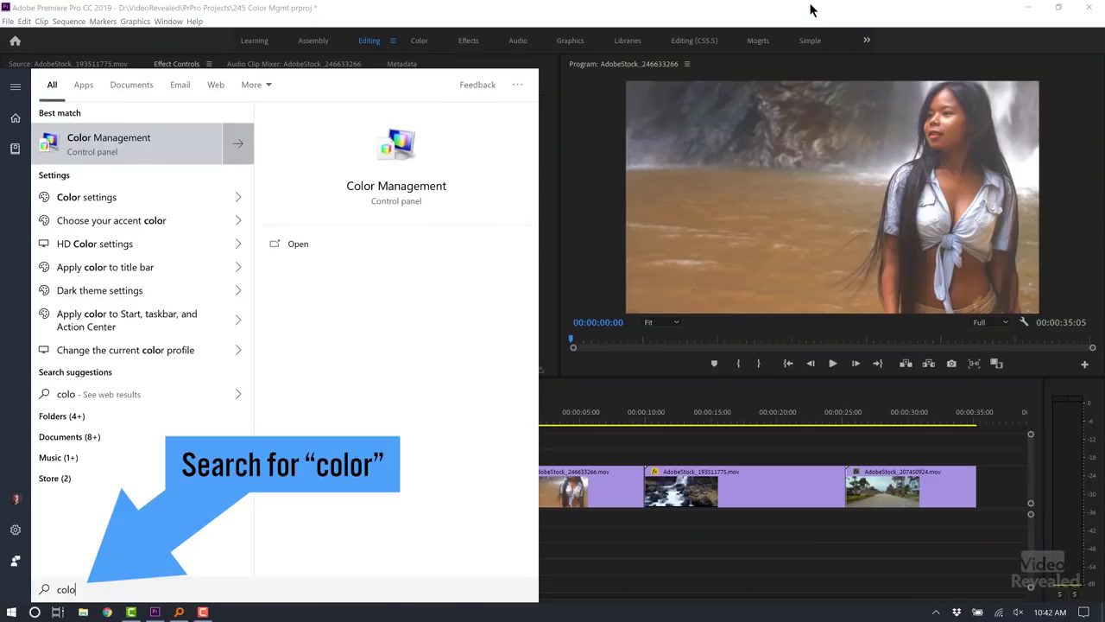
key("Return")
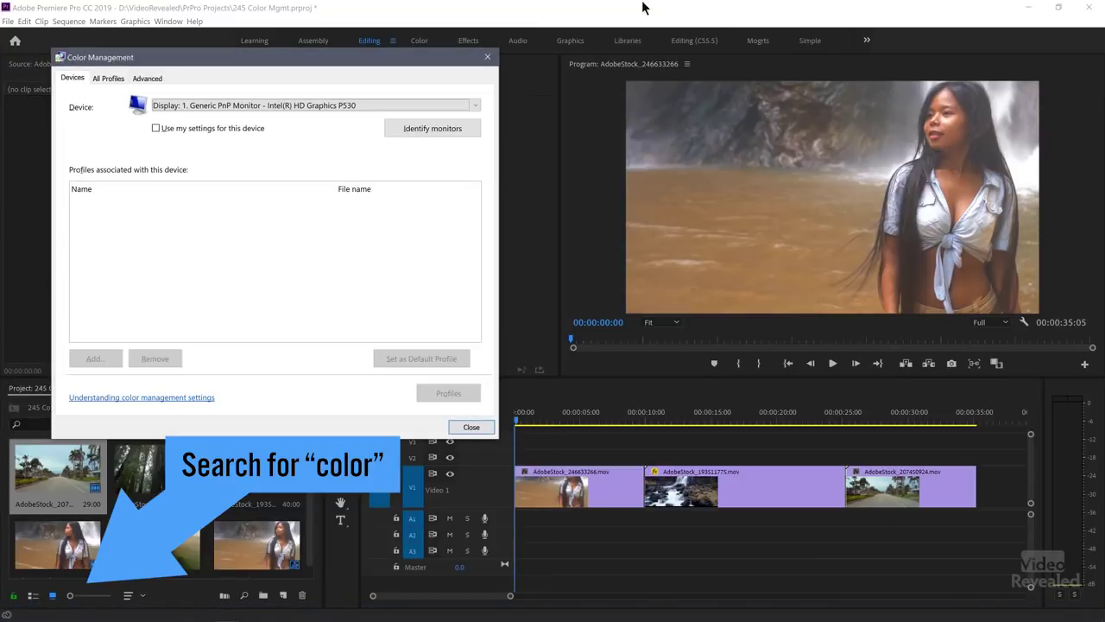
left_click_drag(347, 69, 367, 67)
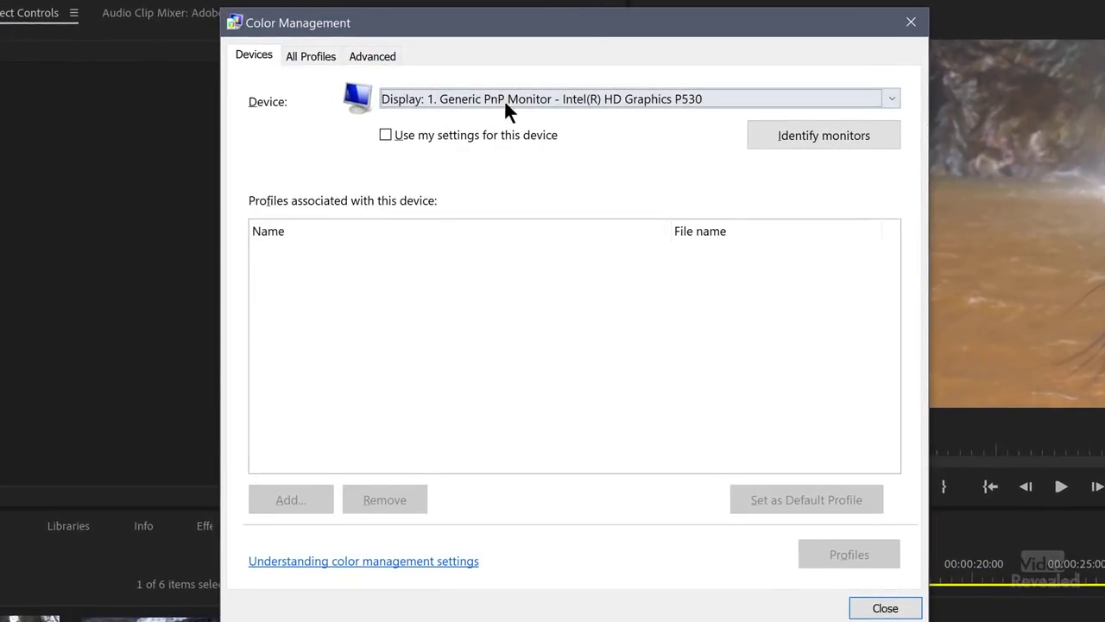
Step: Confirm the Advanced tab's device profile is sRGB IEC61966-2.1, then close Color Management
left_click(361, 57)
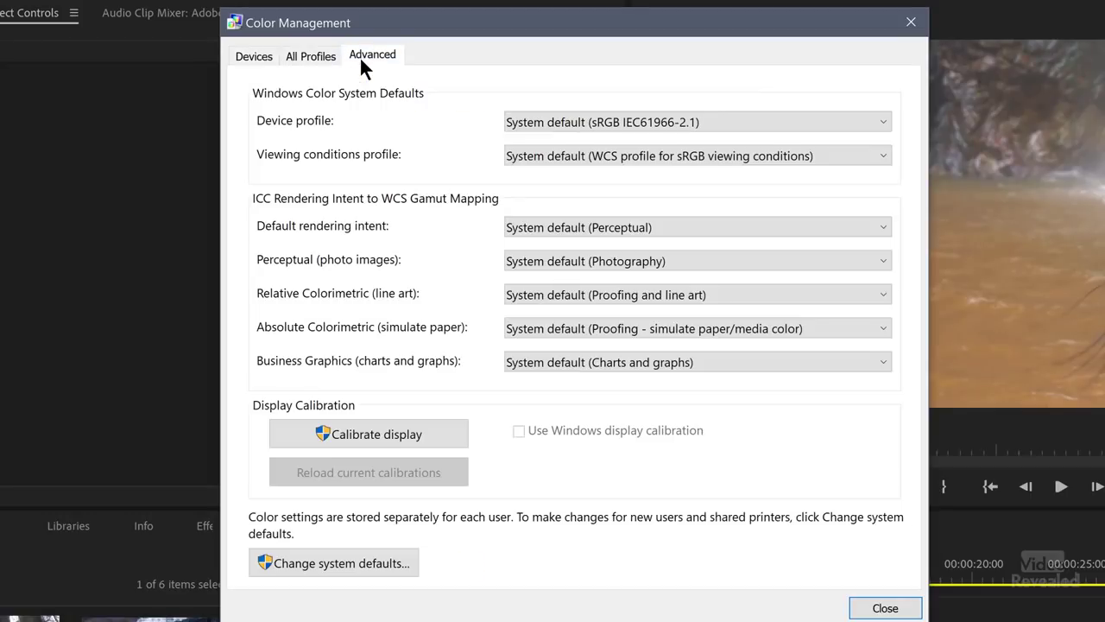
left_click(531, 127)
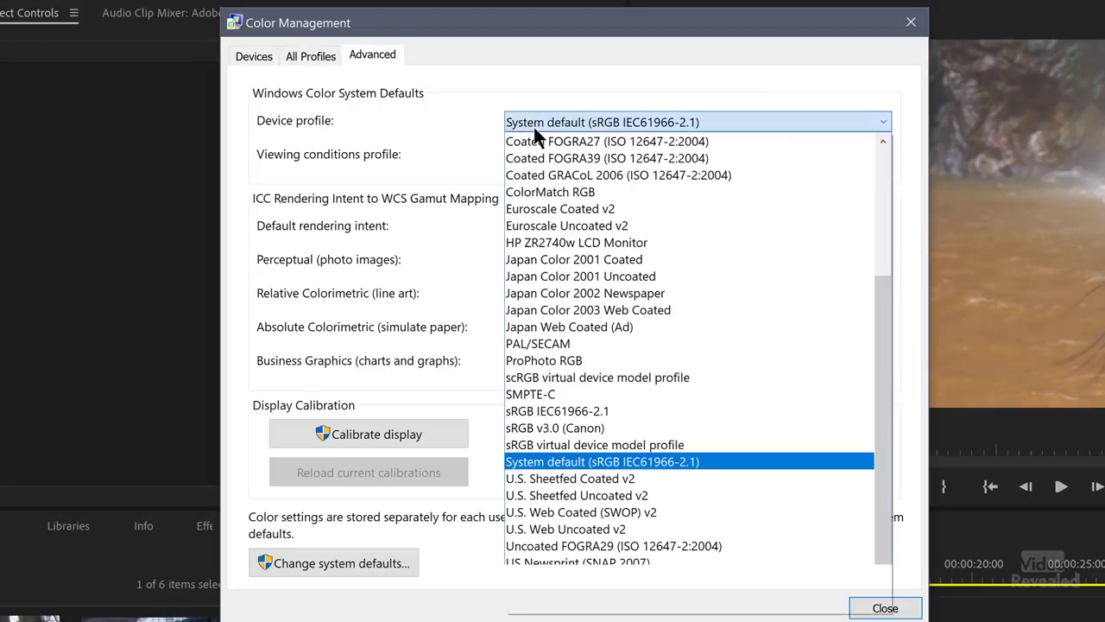
left_click(442, 85)
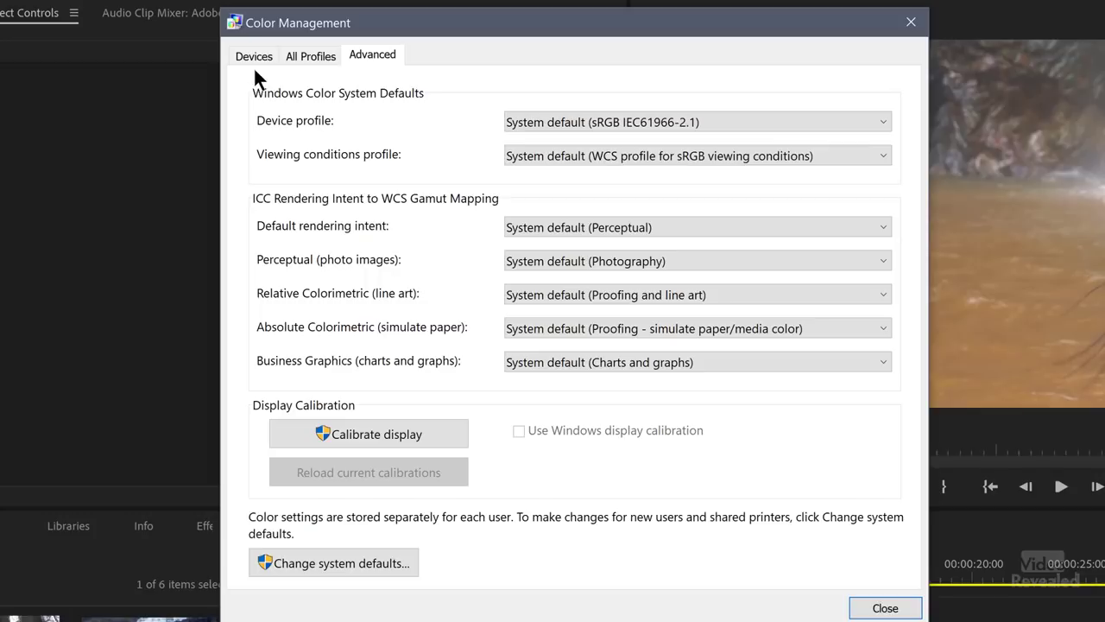
left_click(248, 57)
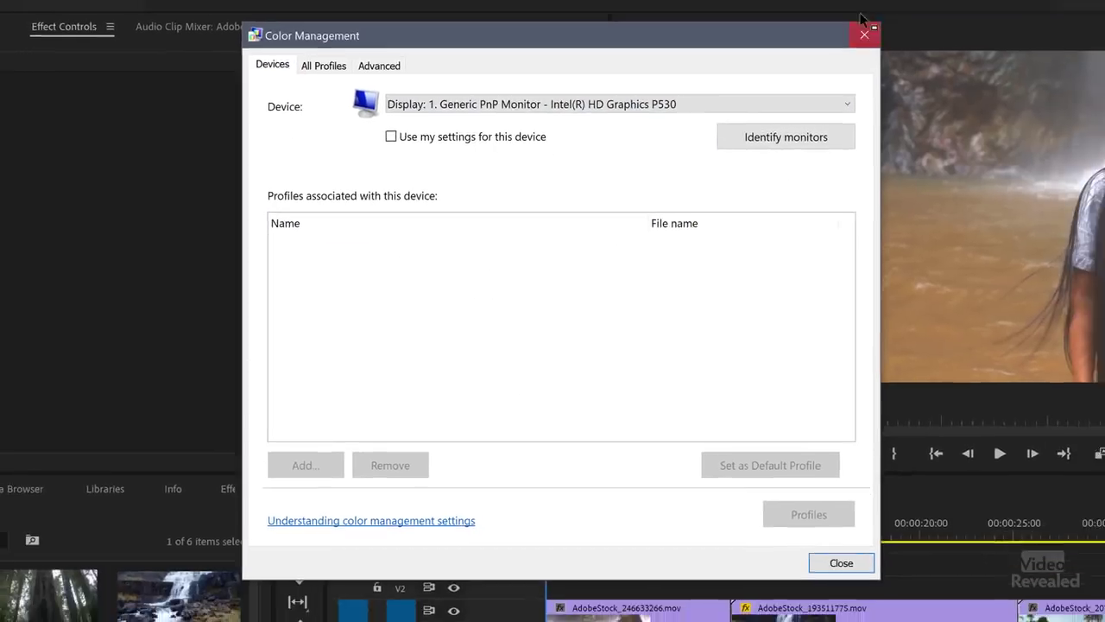
left_click(913, 25)
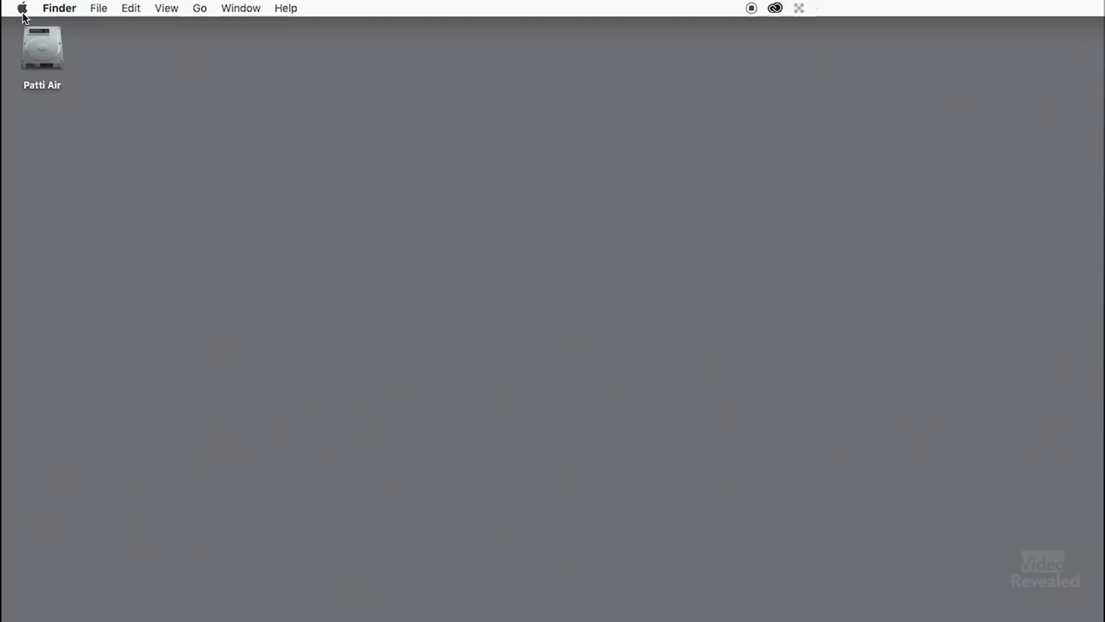
Step: Review the Color LCD profile in macOS System Preferences > Displays > Color, then close it
left_click(23, 11)
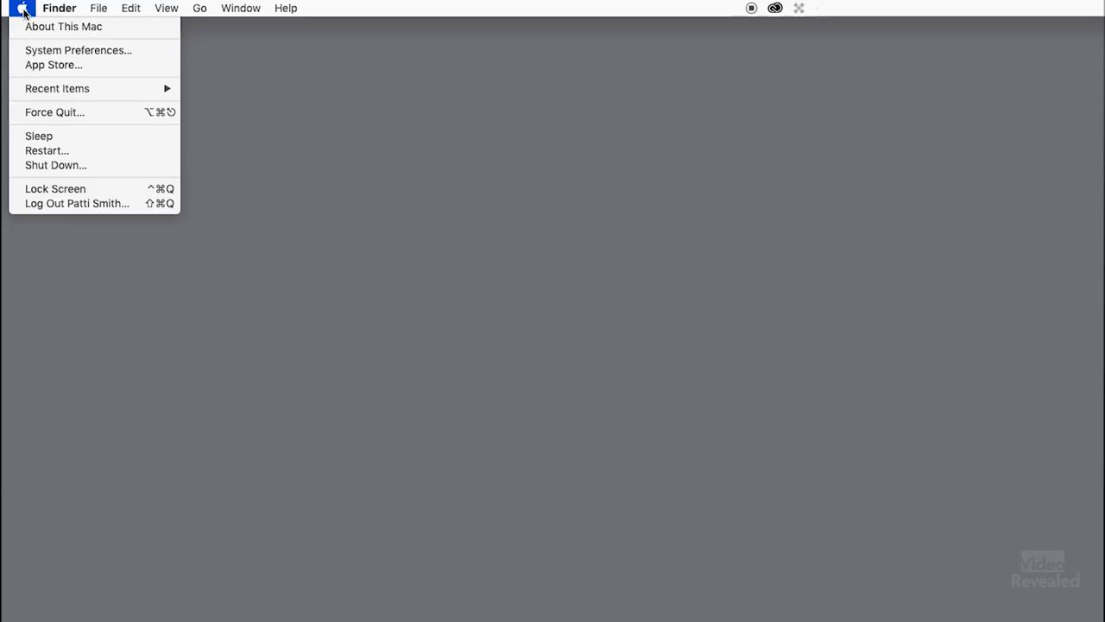
left_click(35, 53)
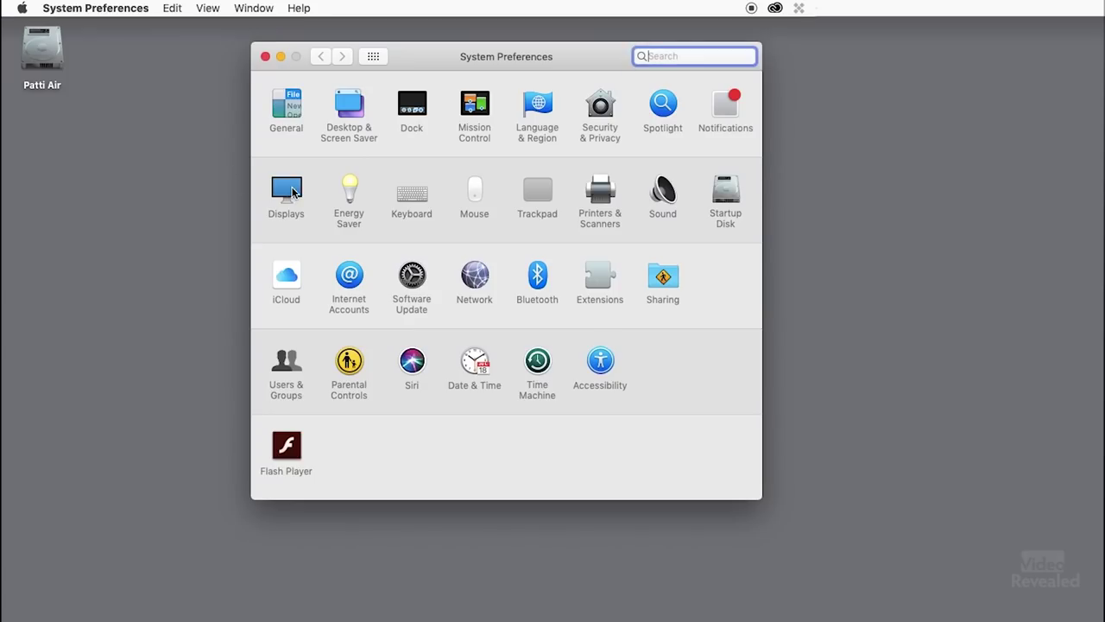
left_click(285, 191)
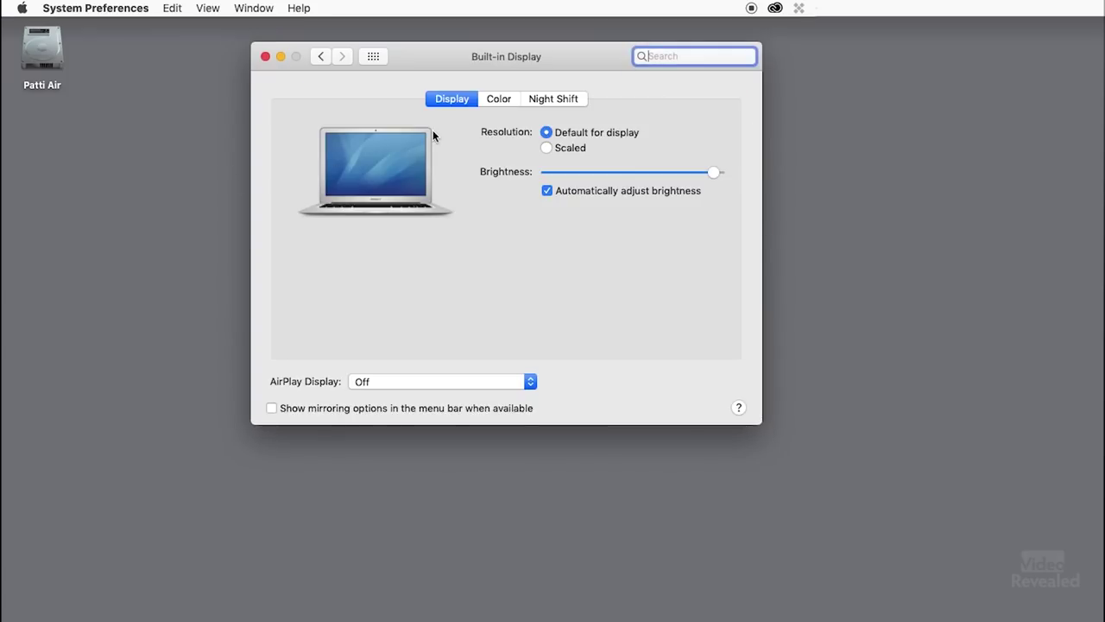
left_click(499, 99)
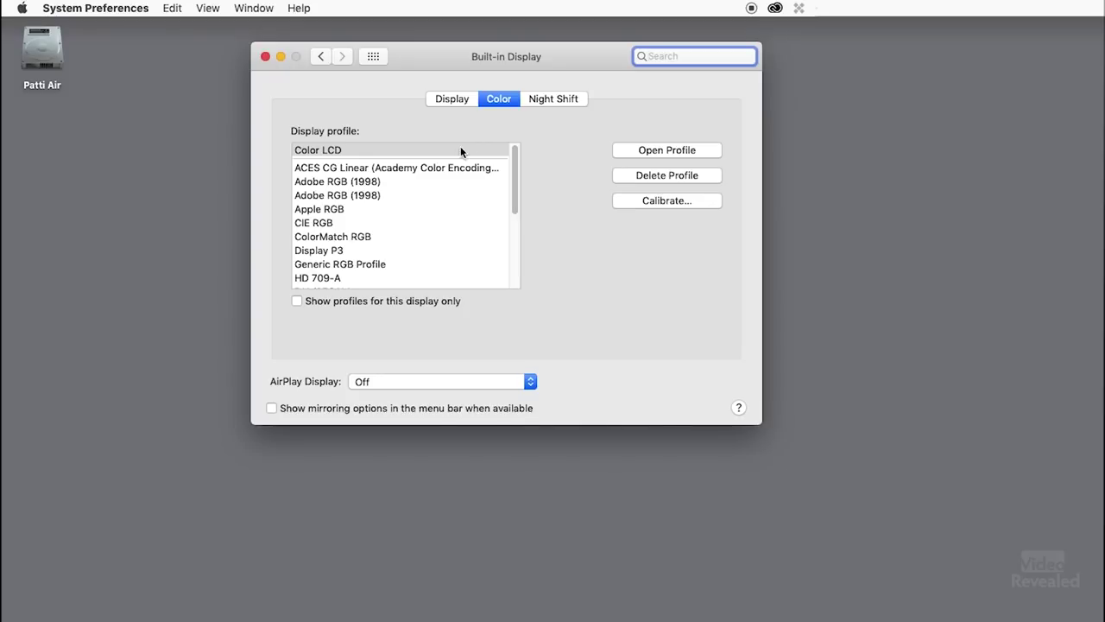
mouse_move(516, 168)
left_mouse_down()
mouse_move(515, 249)
mouse_move(517, 153)
left_mouse_up()
left_click(265, 57)
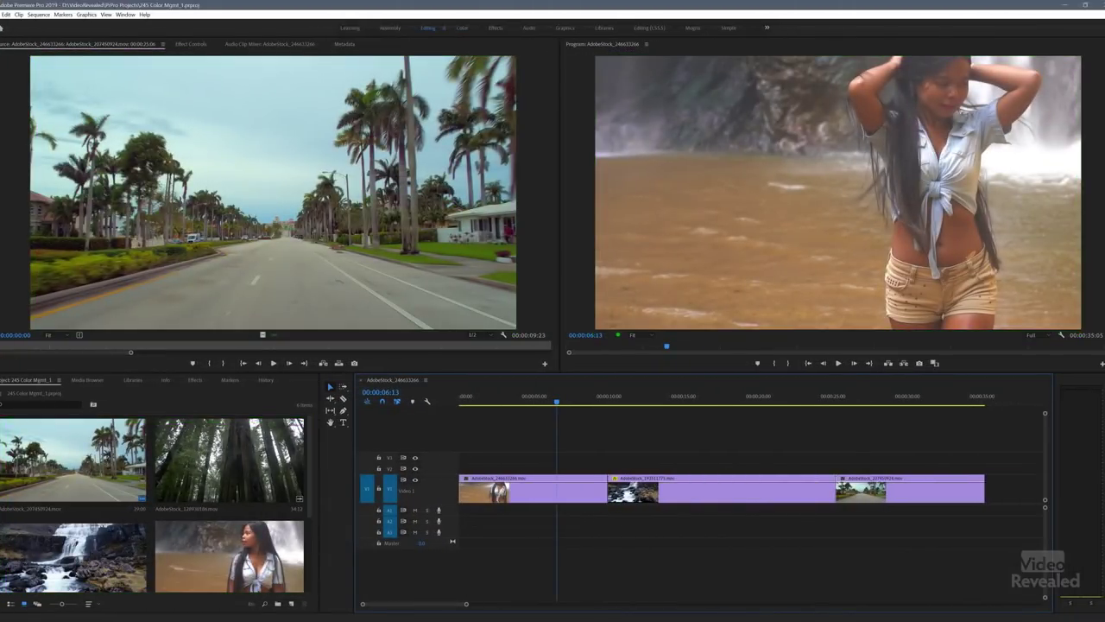
key("ctrl+m")
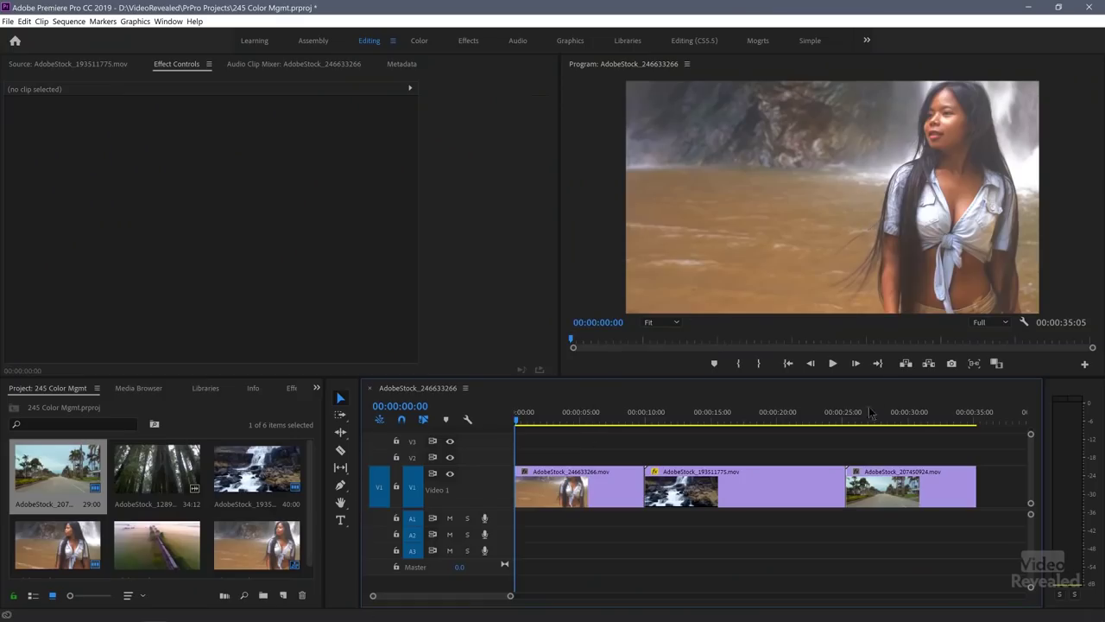
Step: Scrub to the palm-road clip and check Enable Display Color Management in General preferences
left_click(733, 418)
left_click_drag(740, 421, 493, 419)
left_click(25, 22)
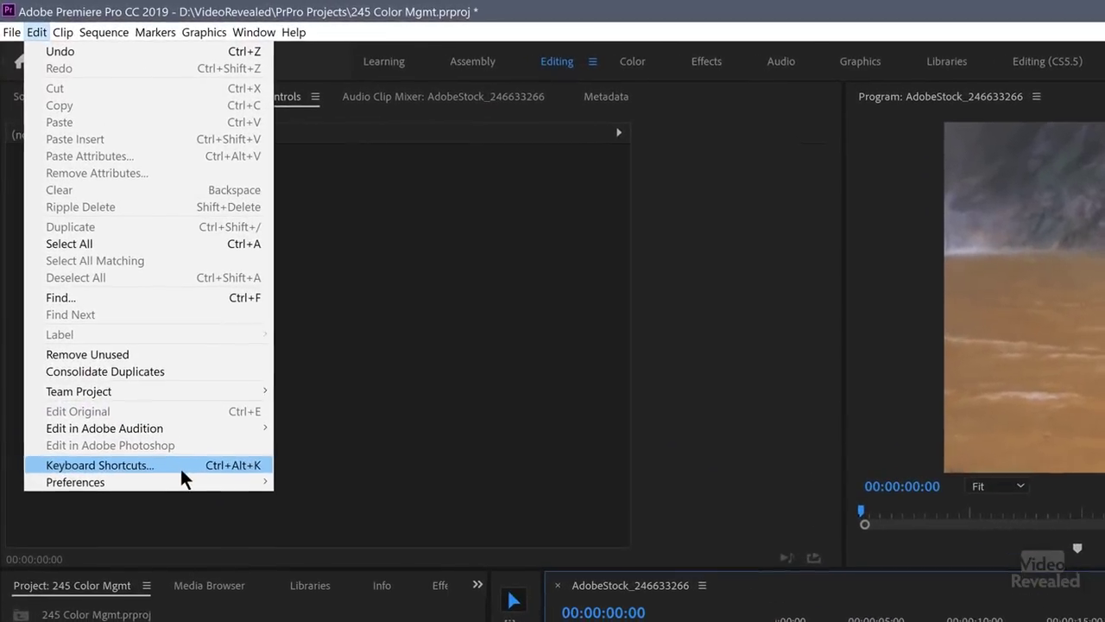
mouse_move(184, 489)
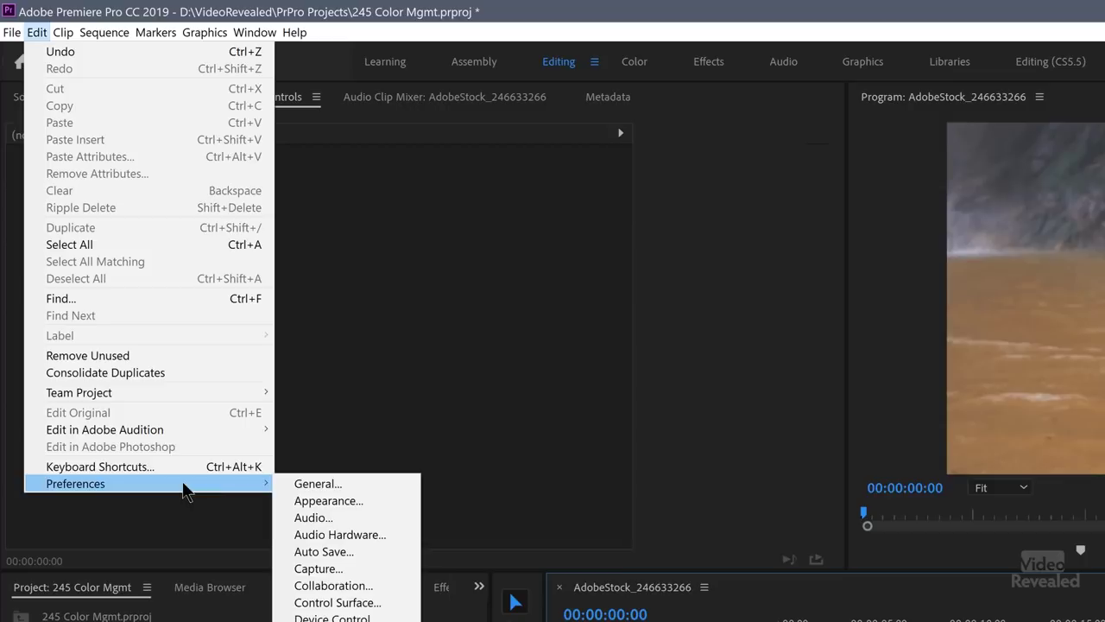
left_click(380, 486)
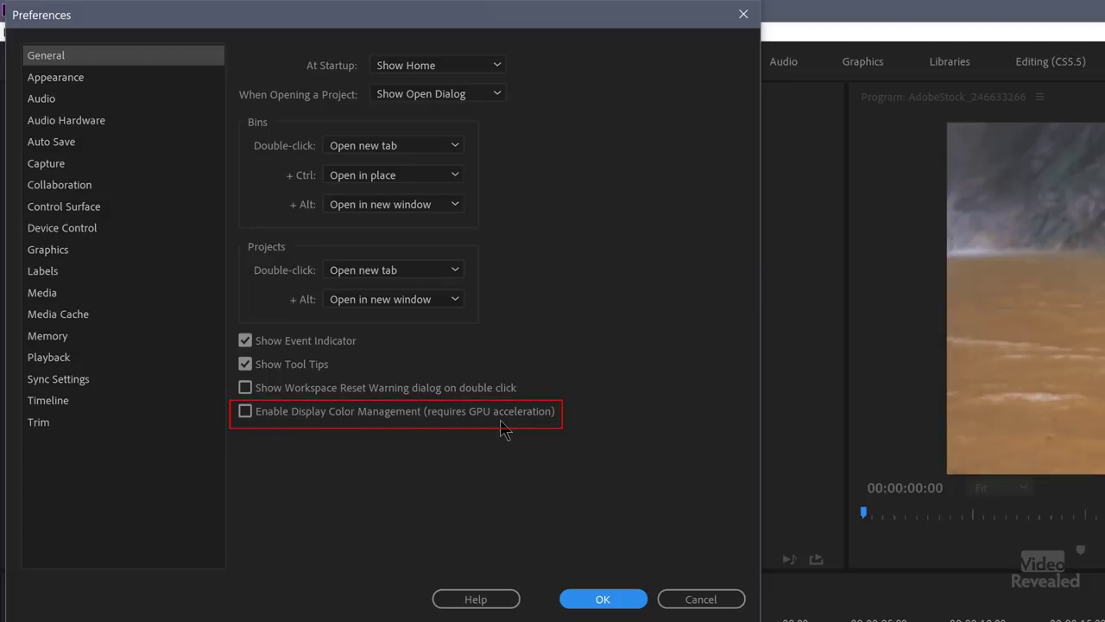
left_click(271, 413)
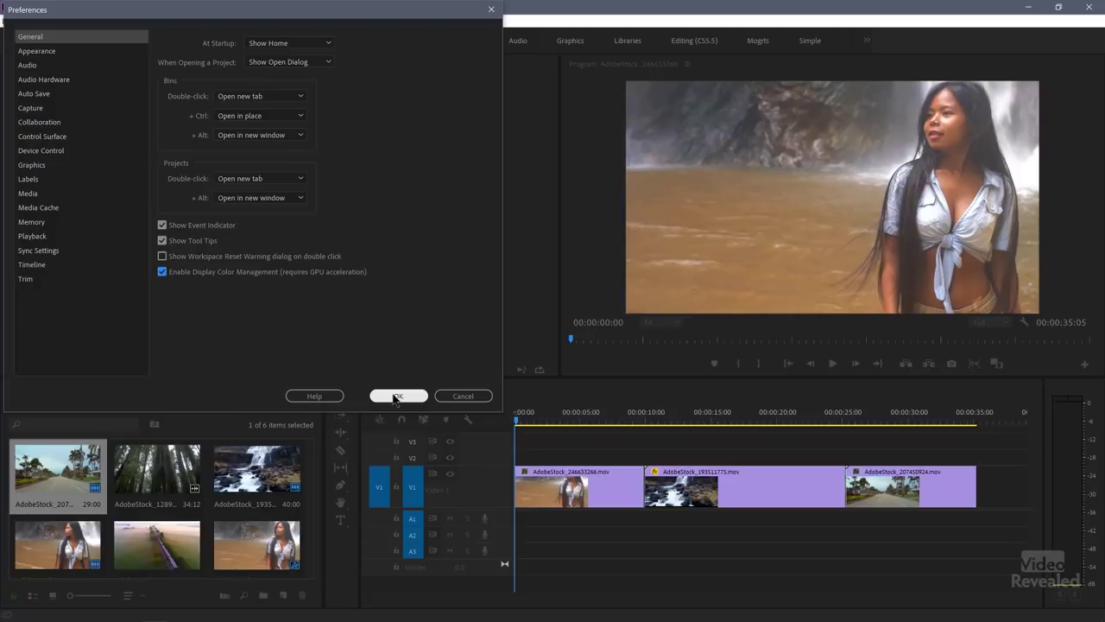
Step: Apply the preference with OK and view the waterfall clip at 00:00:16:02
left_click(393, 397)
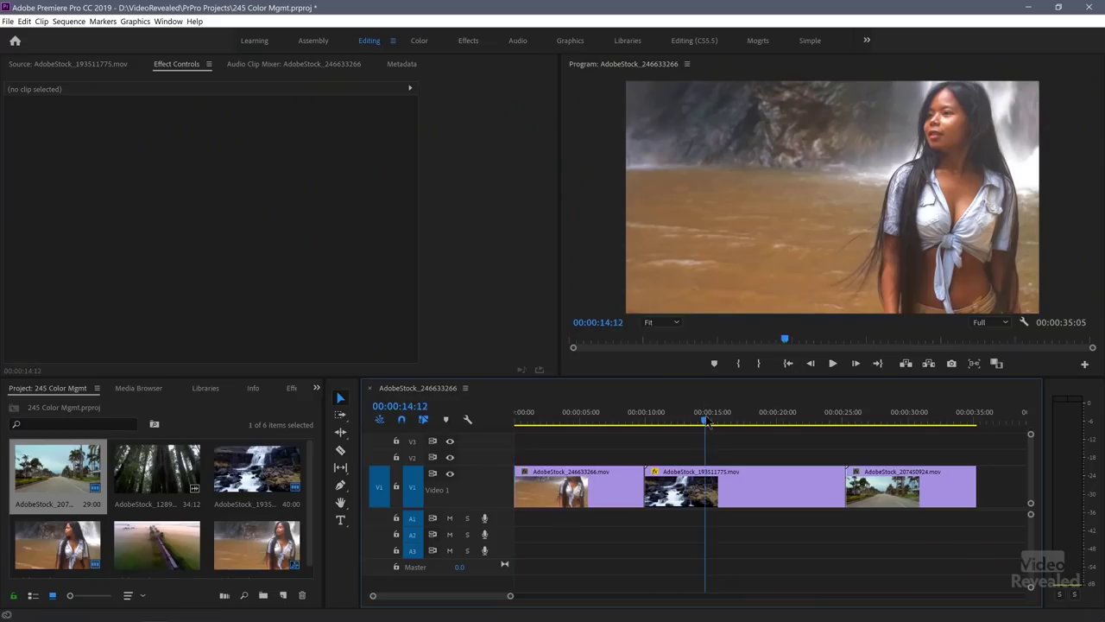
left_click(708, 423)
left_click_drag(710, 421, 728, 420)
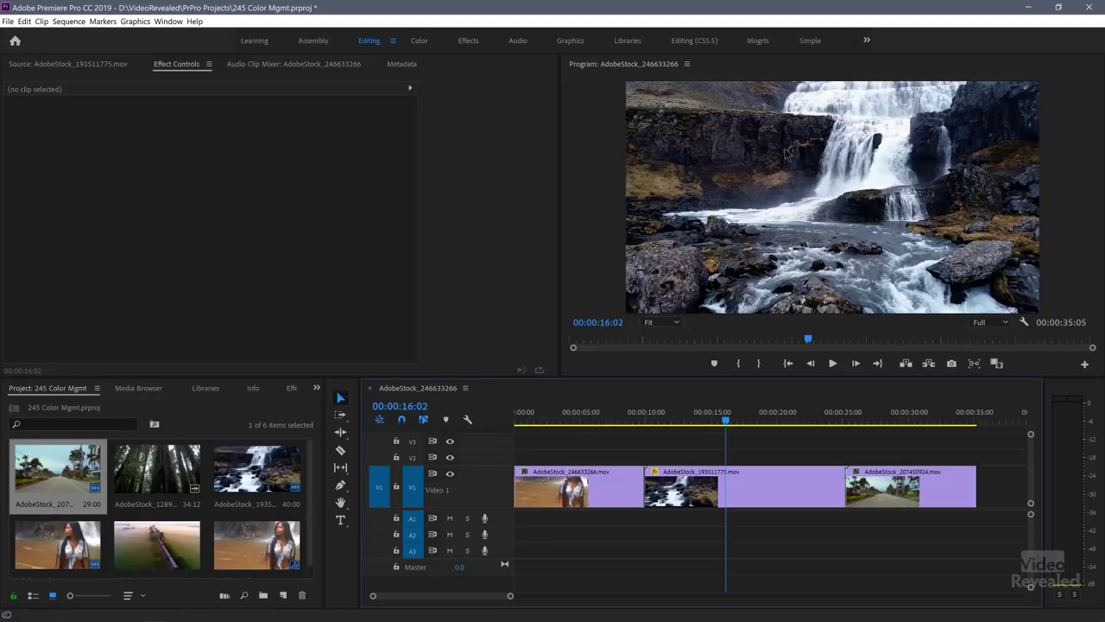
left_click(25, 22)
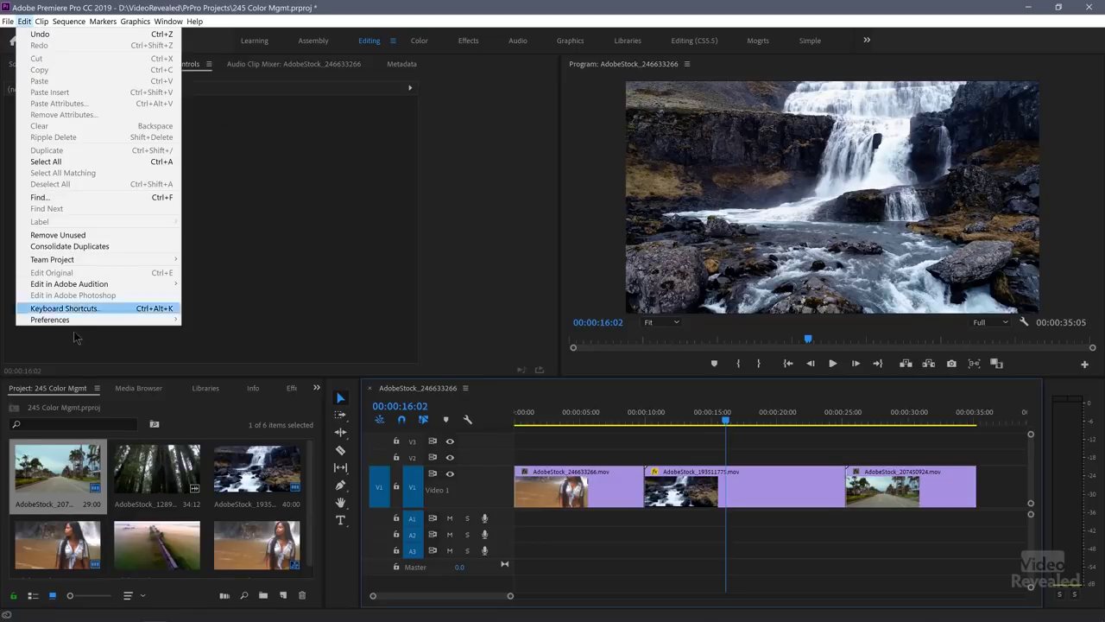
Step: Reopen Edit > Preferences > General and confirm the settings with OK
mouse_move(80, 320)
left_click(247, 326)
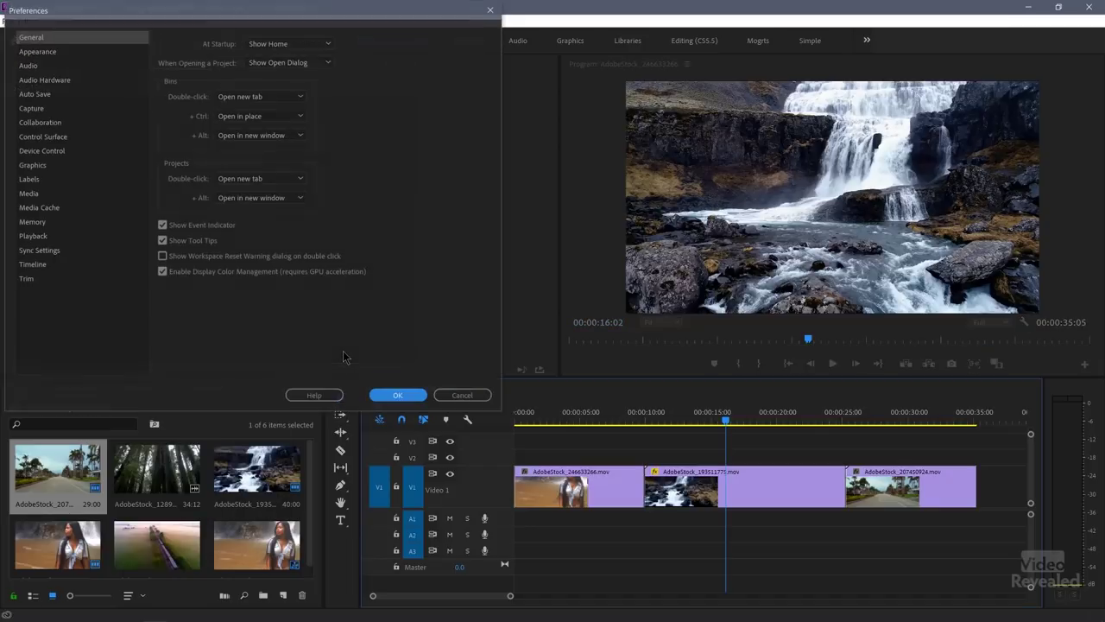
left_click(396, 397)
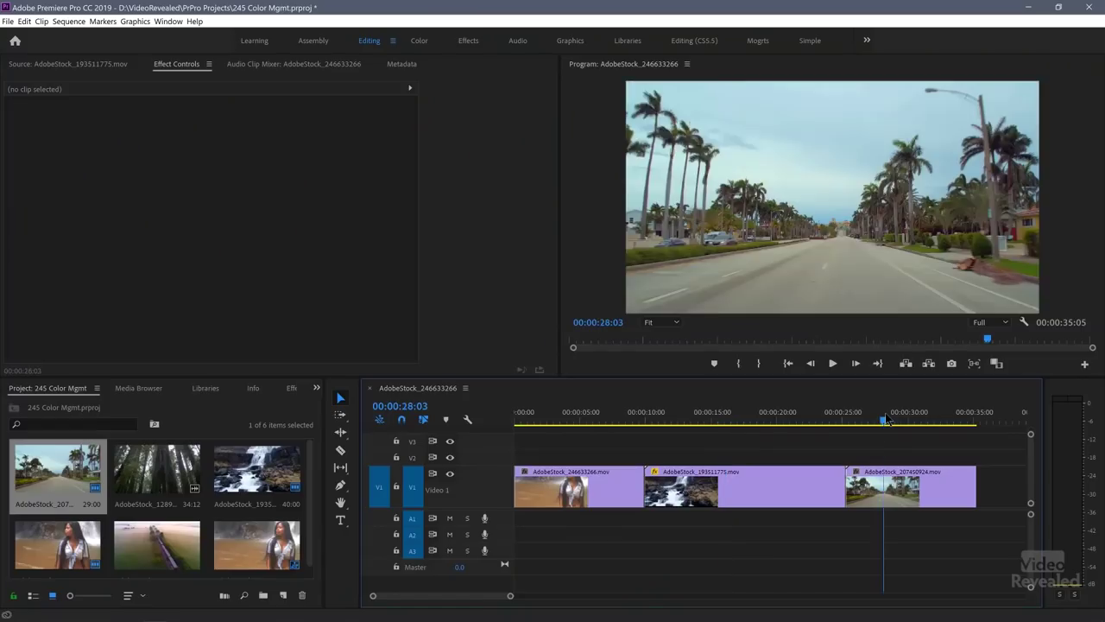
Step: At 00:00:29:03 in the road clip, keep Display Color Management enabled in General preferences
left_click_drag(886, 420, 900, 413)
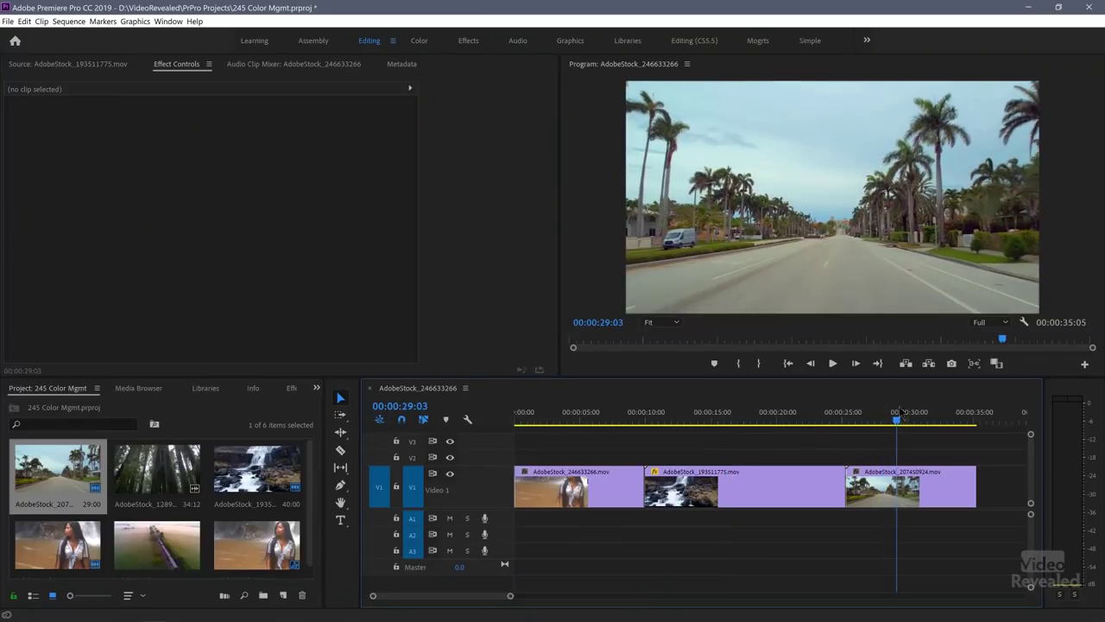
left_click(25, 22)
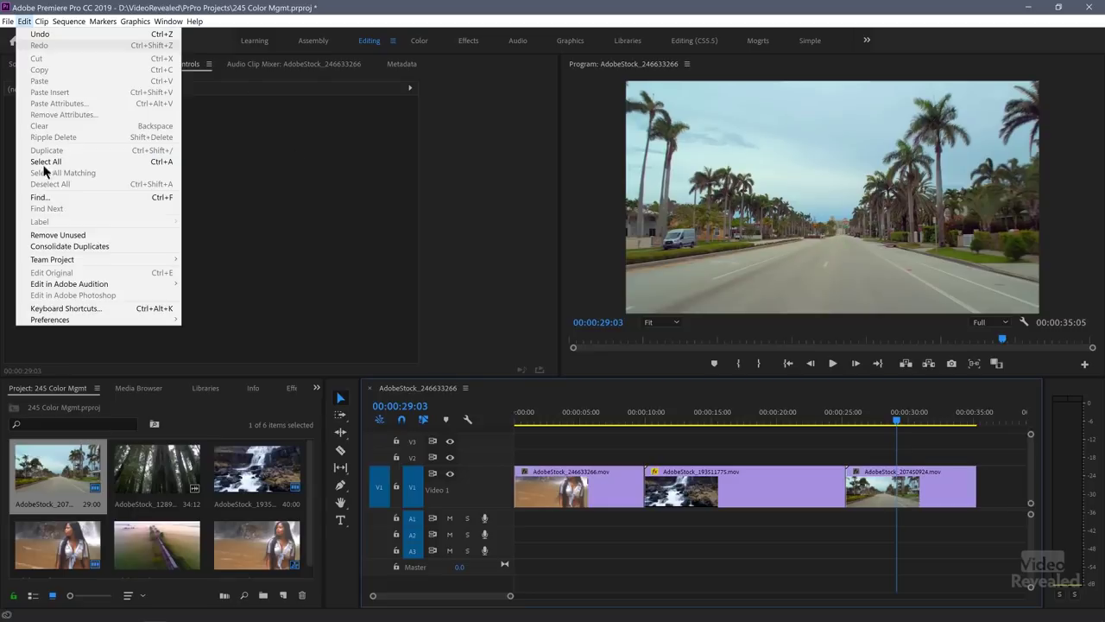
mouse_move(100, 324)
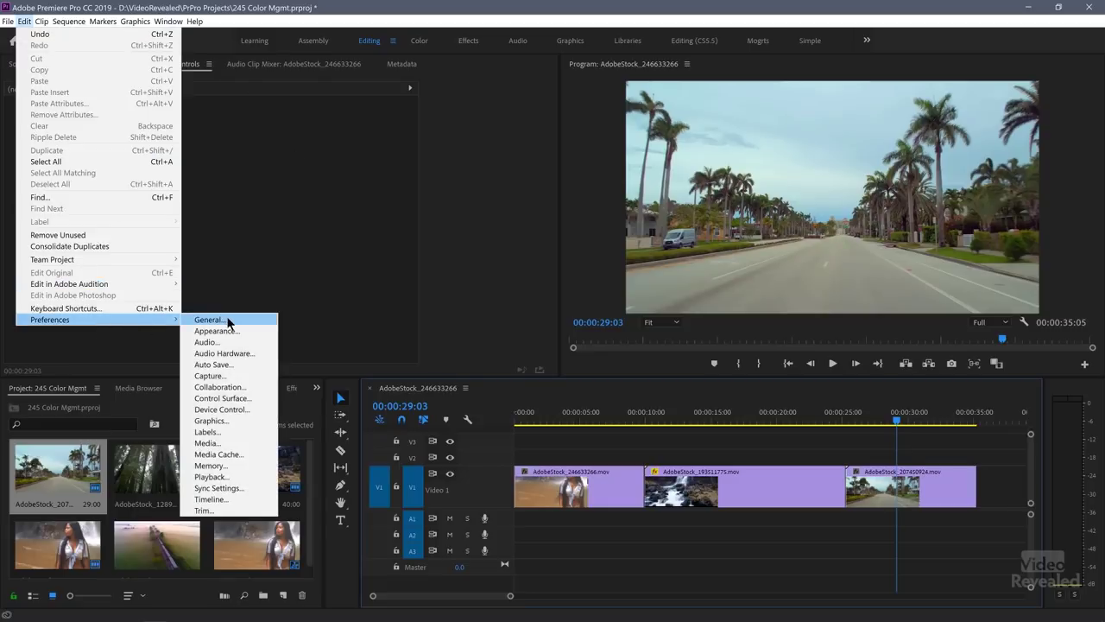
left_click(228, 321)
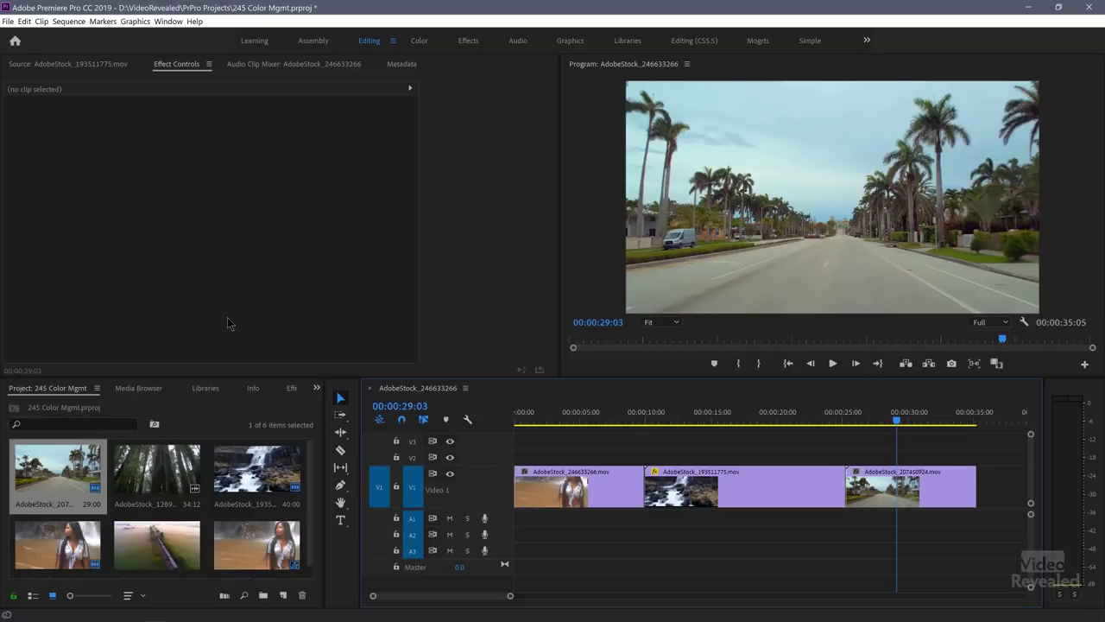
left_click(230, 274)
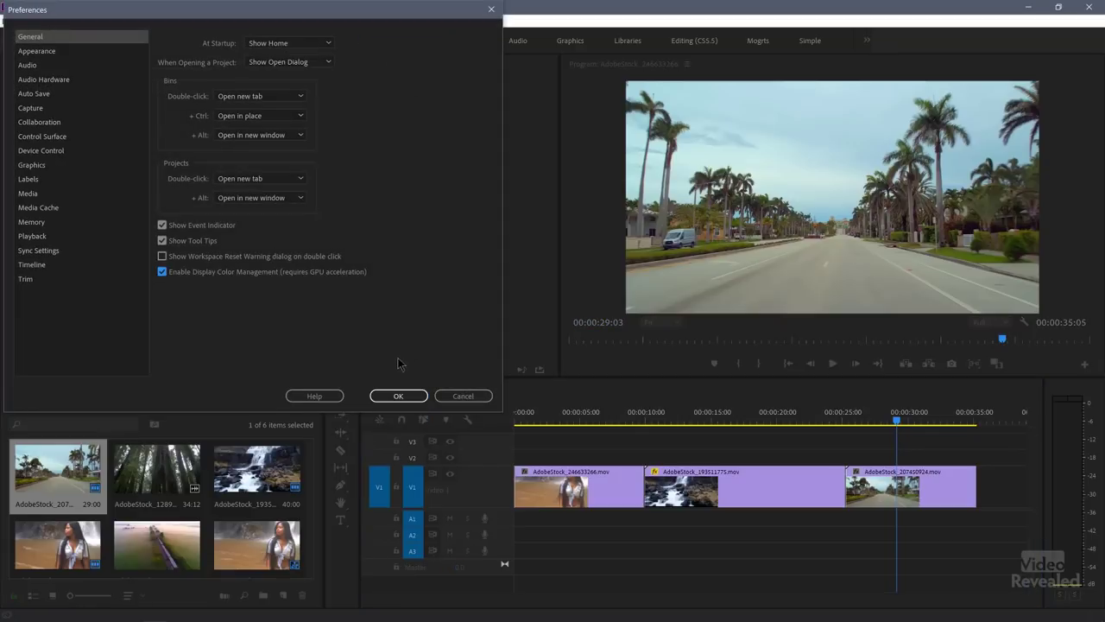
left_click(398, 396)
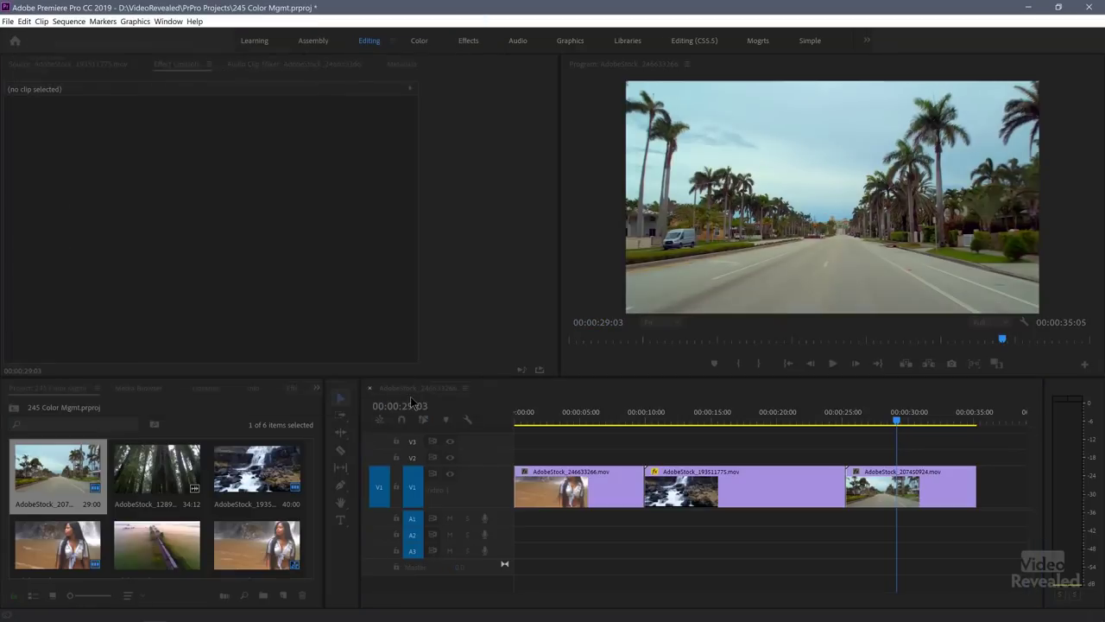